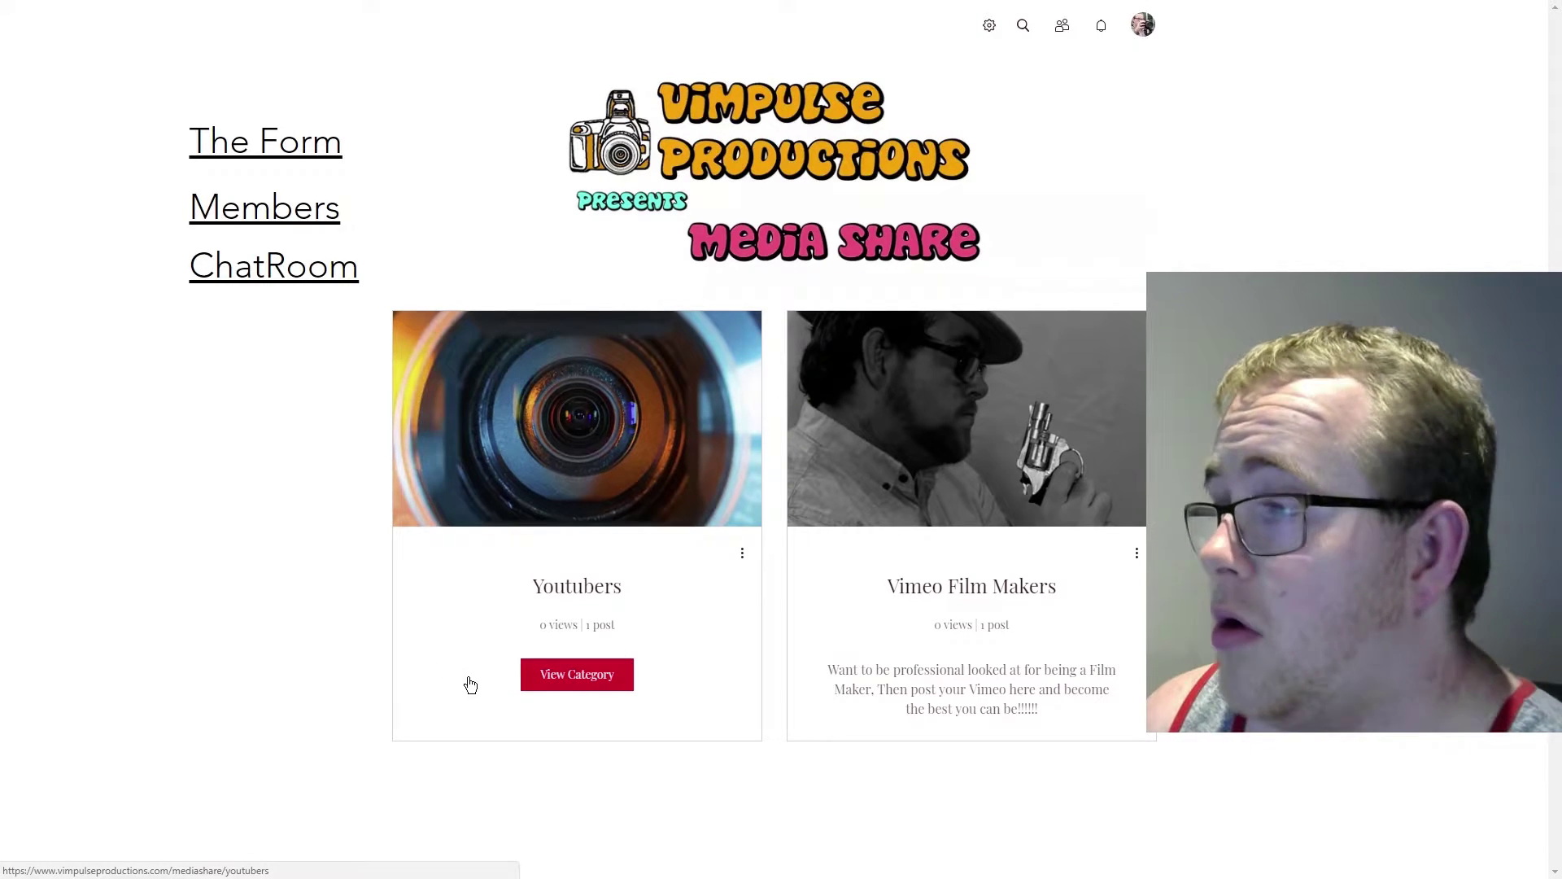
- Open the Youtubers category, cancel a new post without publishing, and bring up forum search
{"action": "left_click", "coordinate": [1145, 26]}
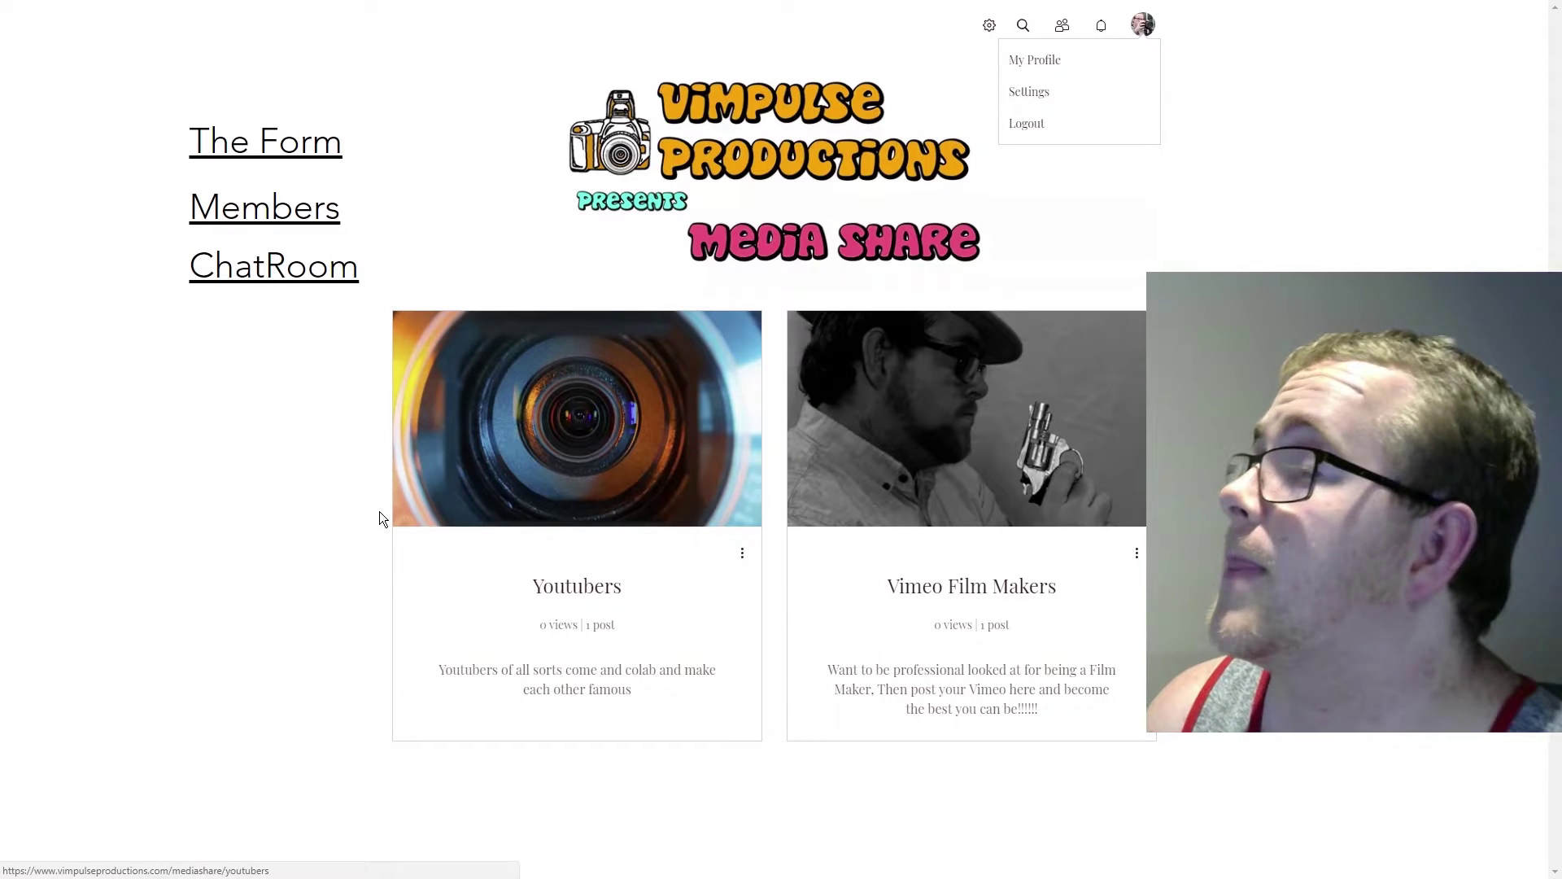
{"action": "left_click", "coordinate": [421, 514]}
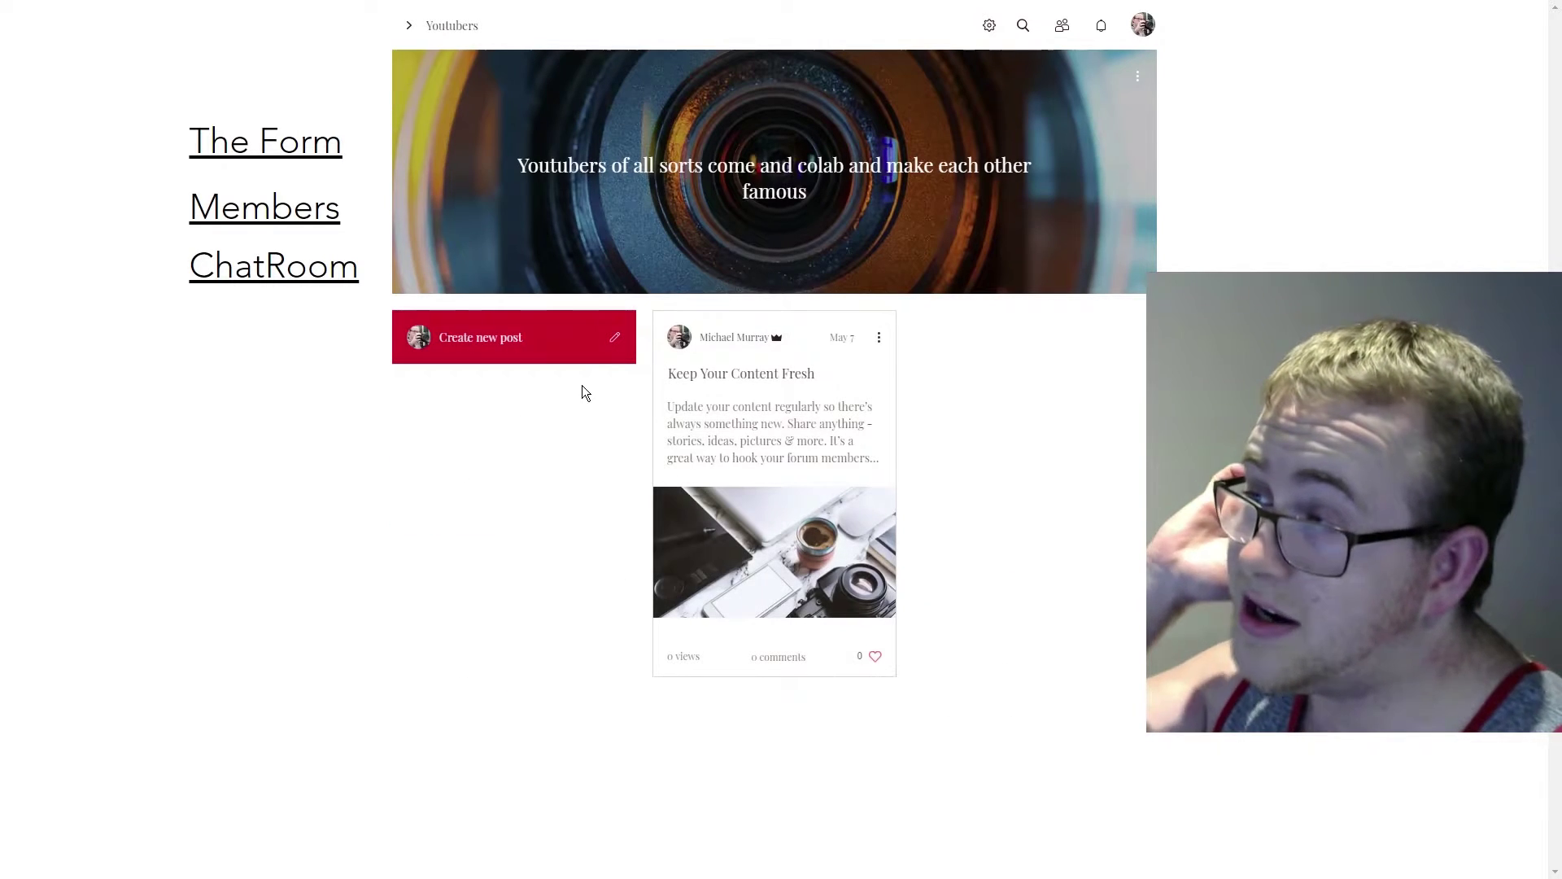
{"action": "left_click", "coordinate": [524, 332]}
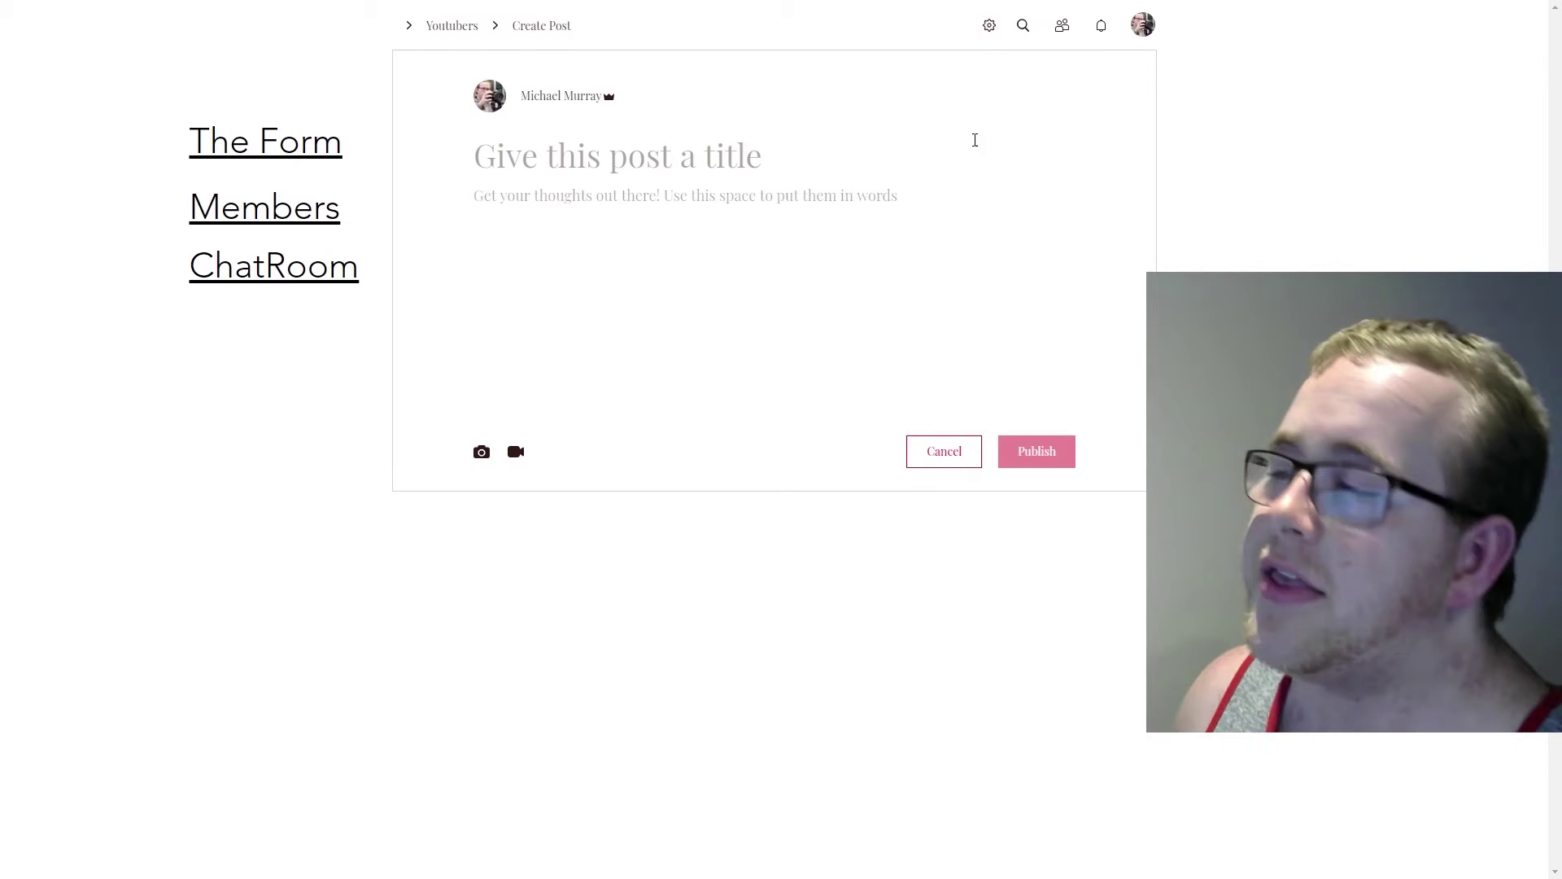
{"action": "left_click", "coordinate": [966, 462]}
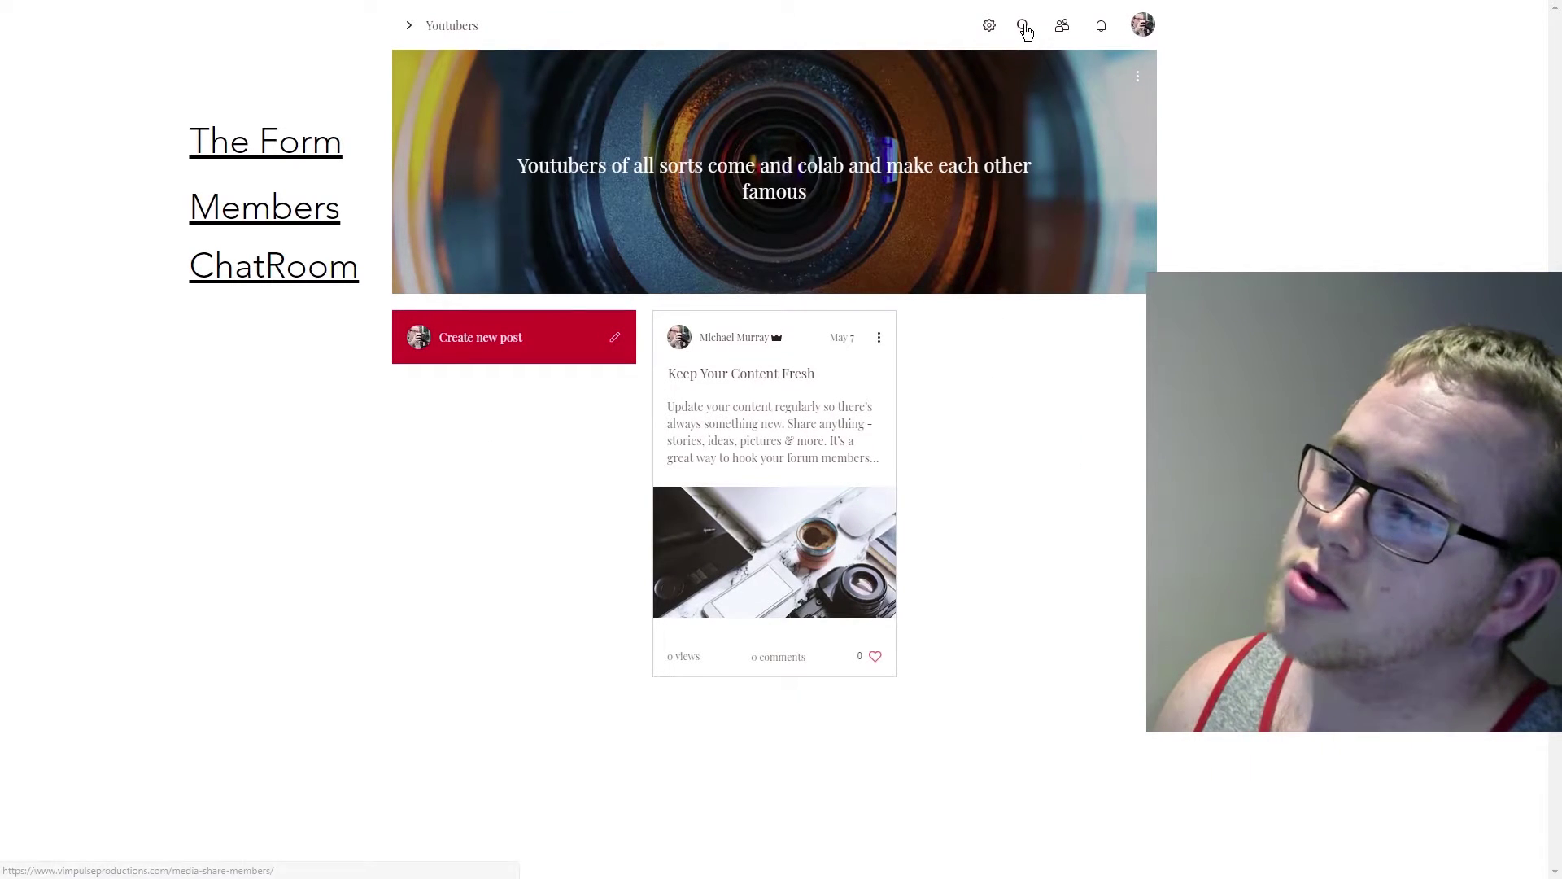
{"action": "left_click", "coordinate": [1023, 26]}
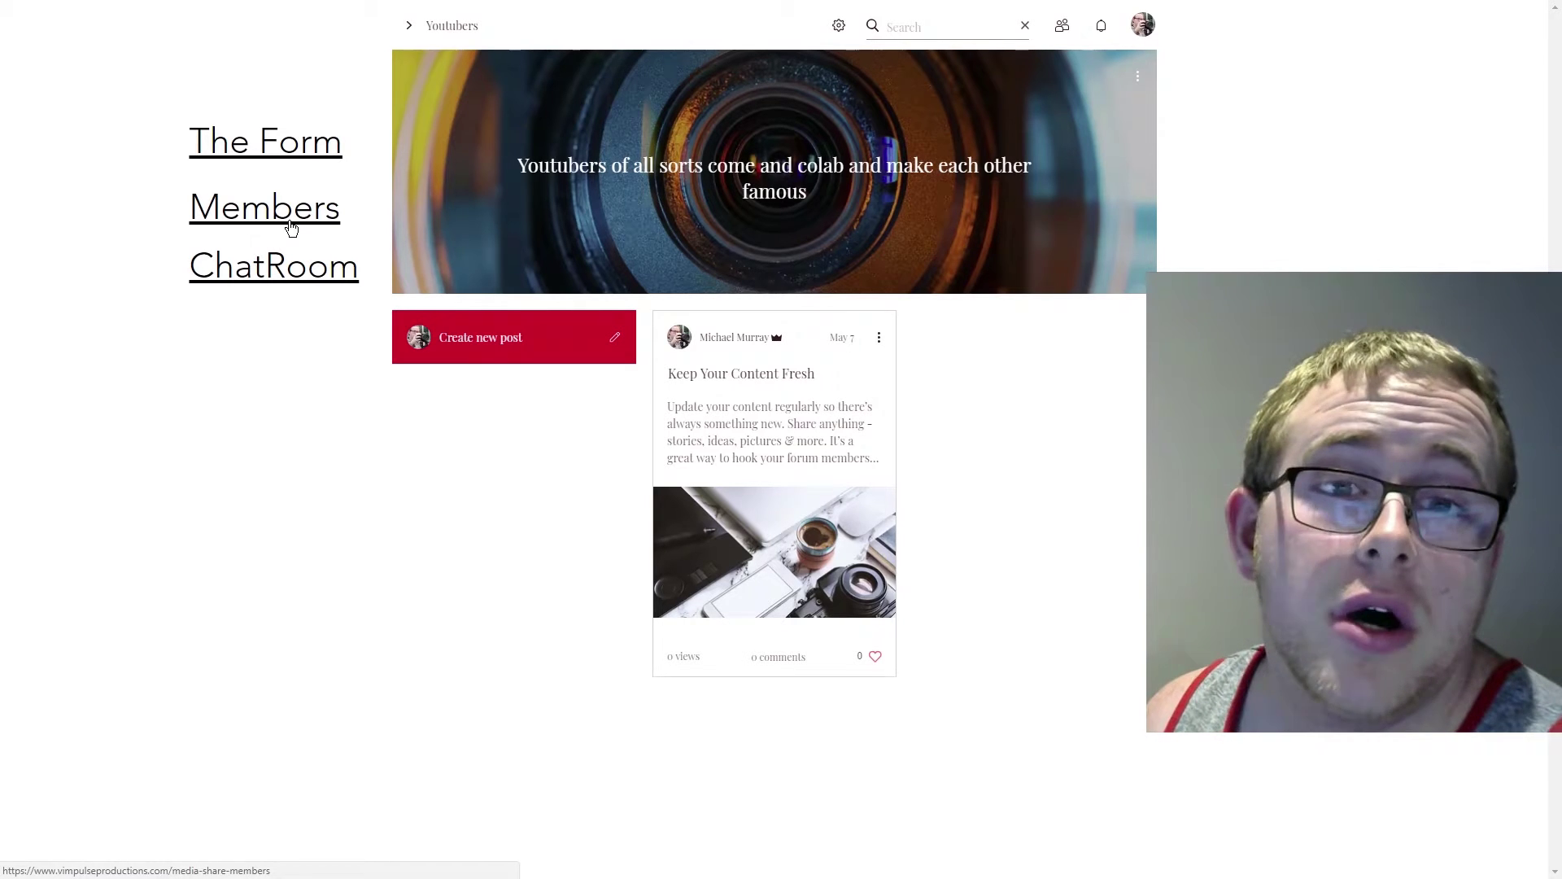
{"action": "left_click", "coordinate": [292, 229]}
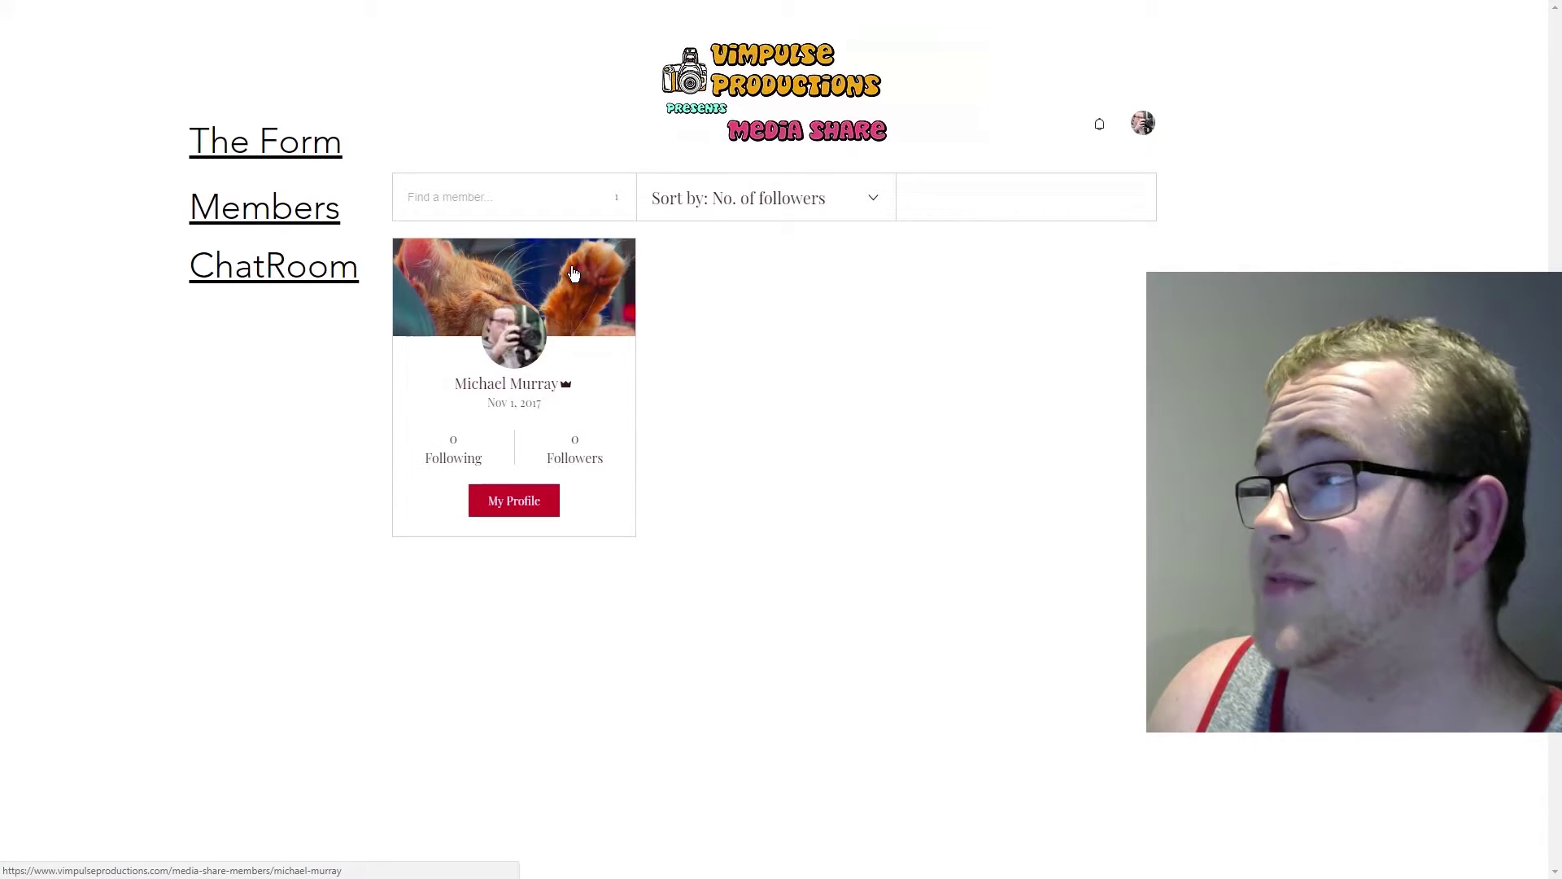
{"action": "left_click", "coordinate": [498, 317]}
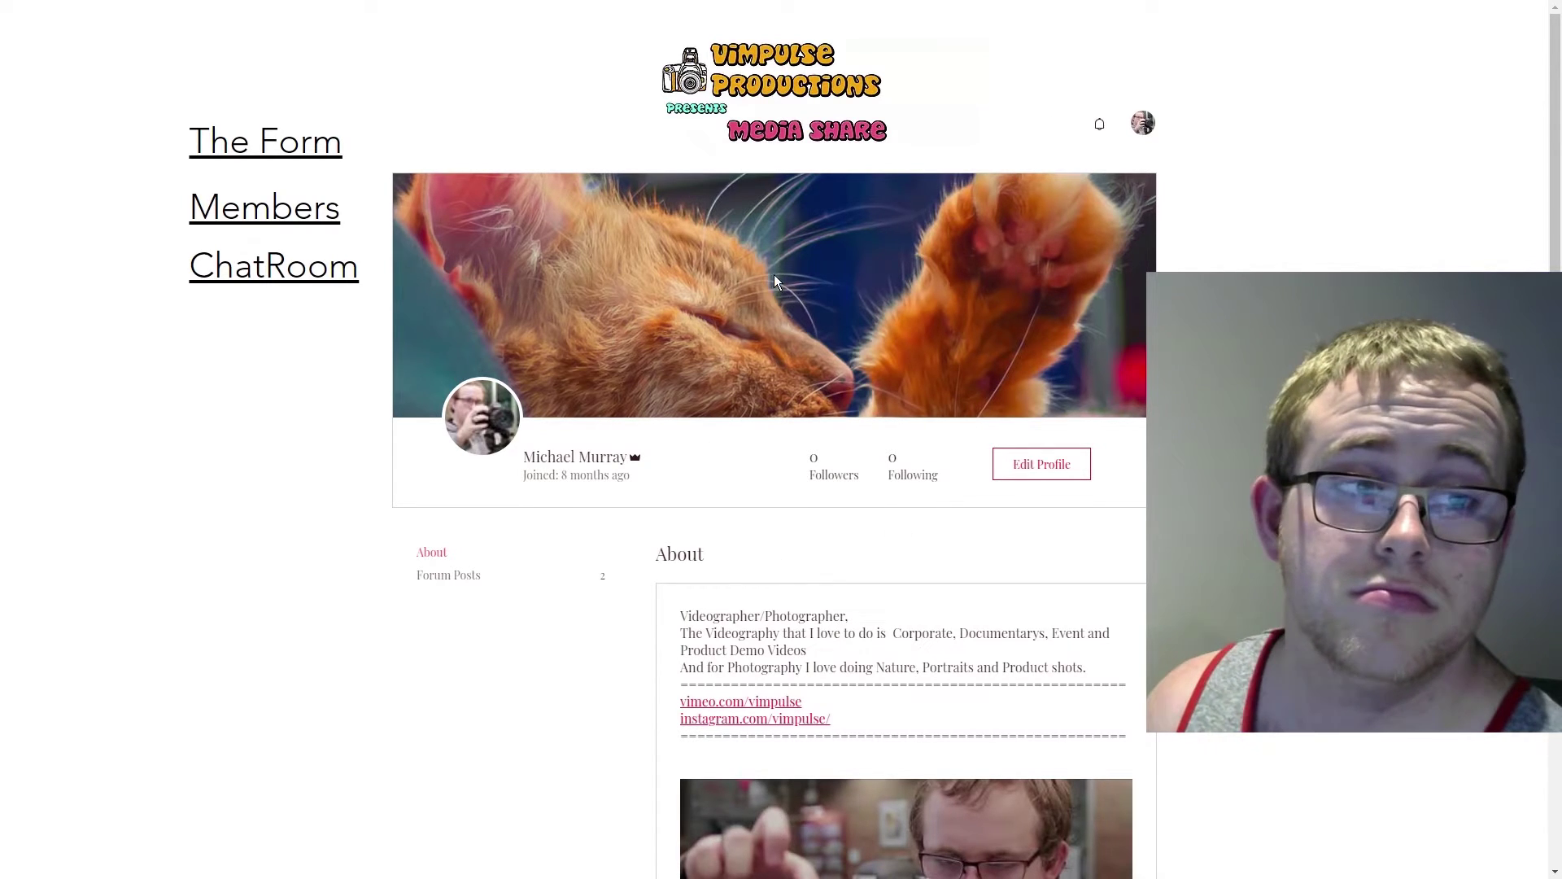
{"action": "scroll", "coordinate": [620, 393], "scroll_direction": "down", "scroll_amount": 2}
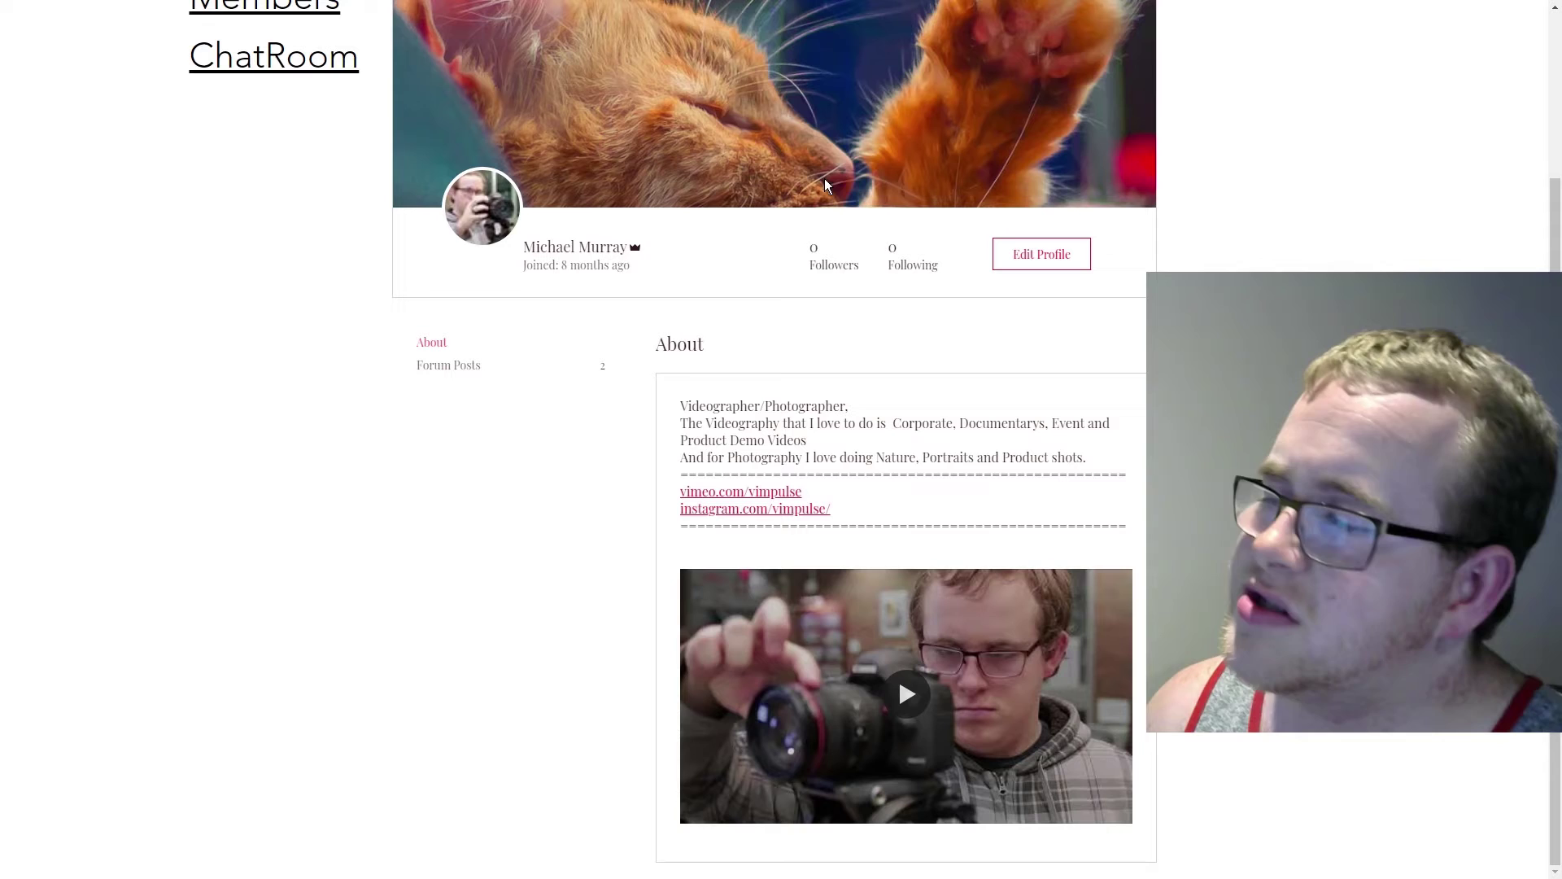
- Play Michael Murray's embedded YouTube profile video until it ends
{"action": "left_click", "coordinate": [907, 703]}
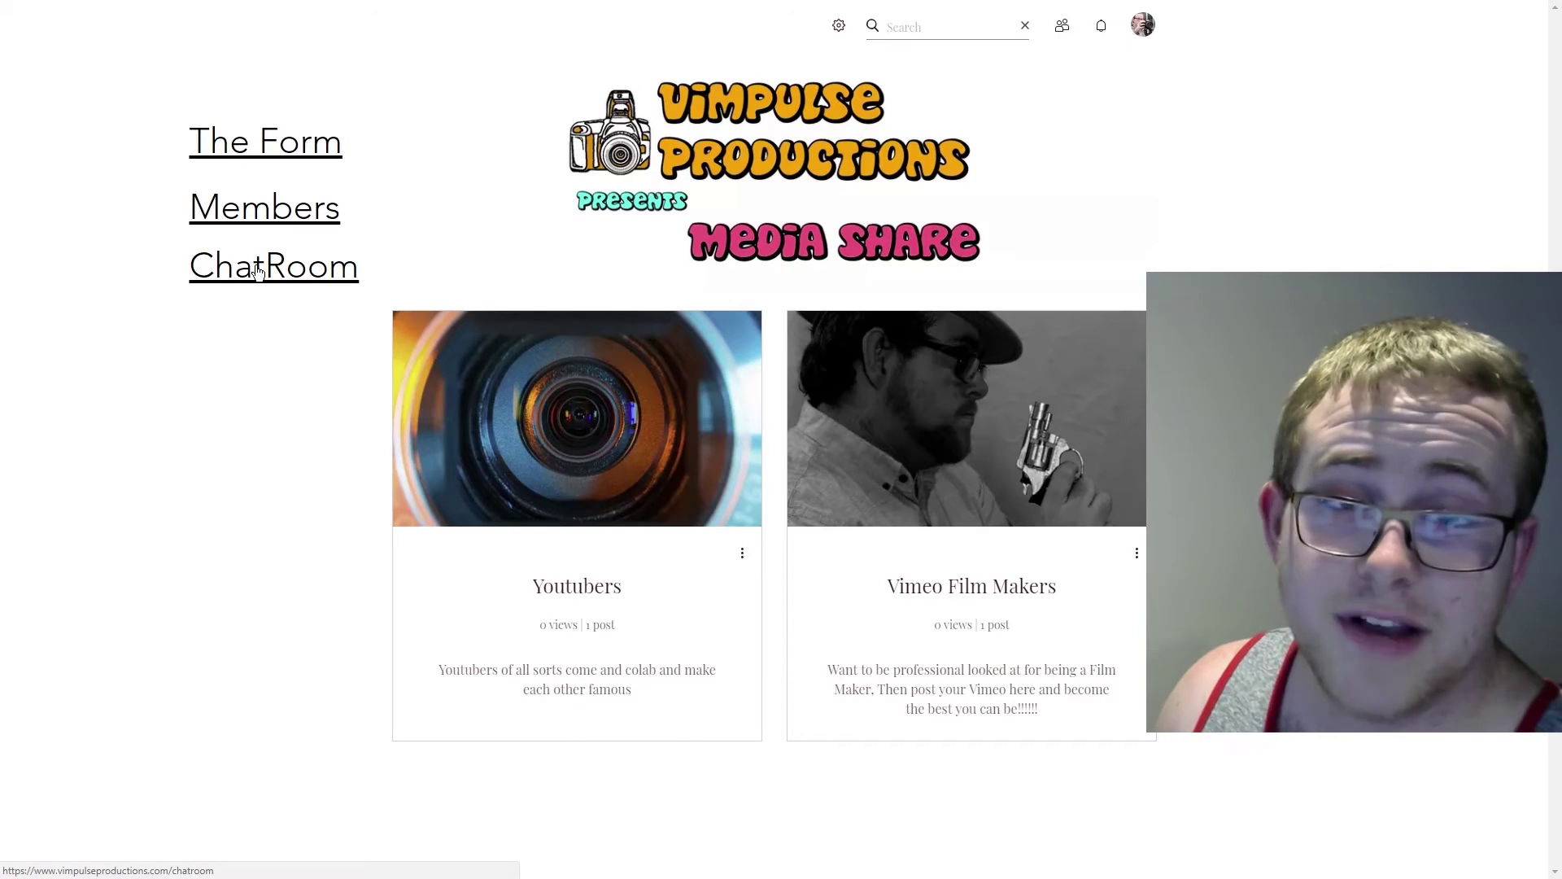
- Go to the ChatRoom and sign in with a Google account
{"action": "left_click", "coordinate": [255, 268]}
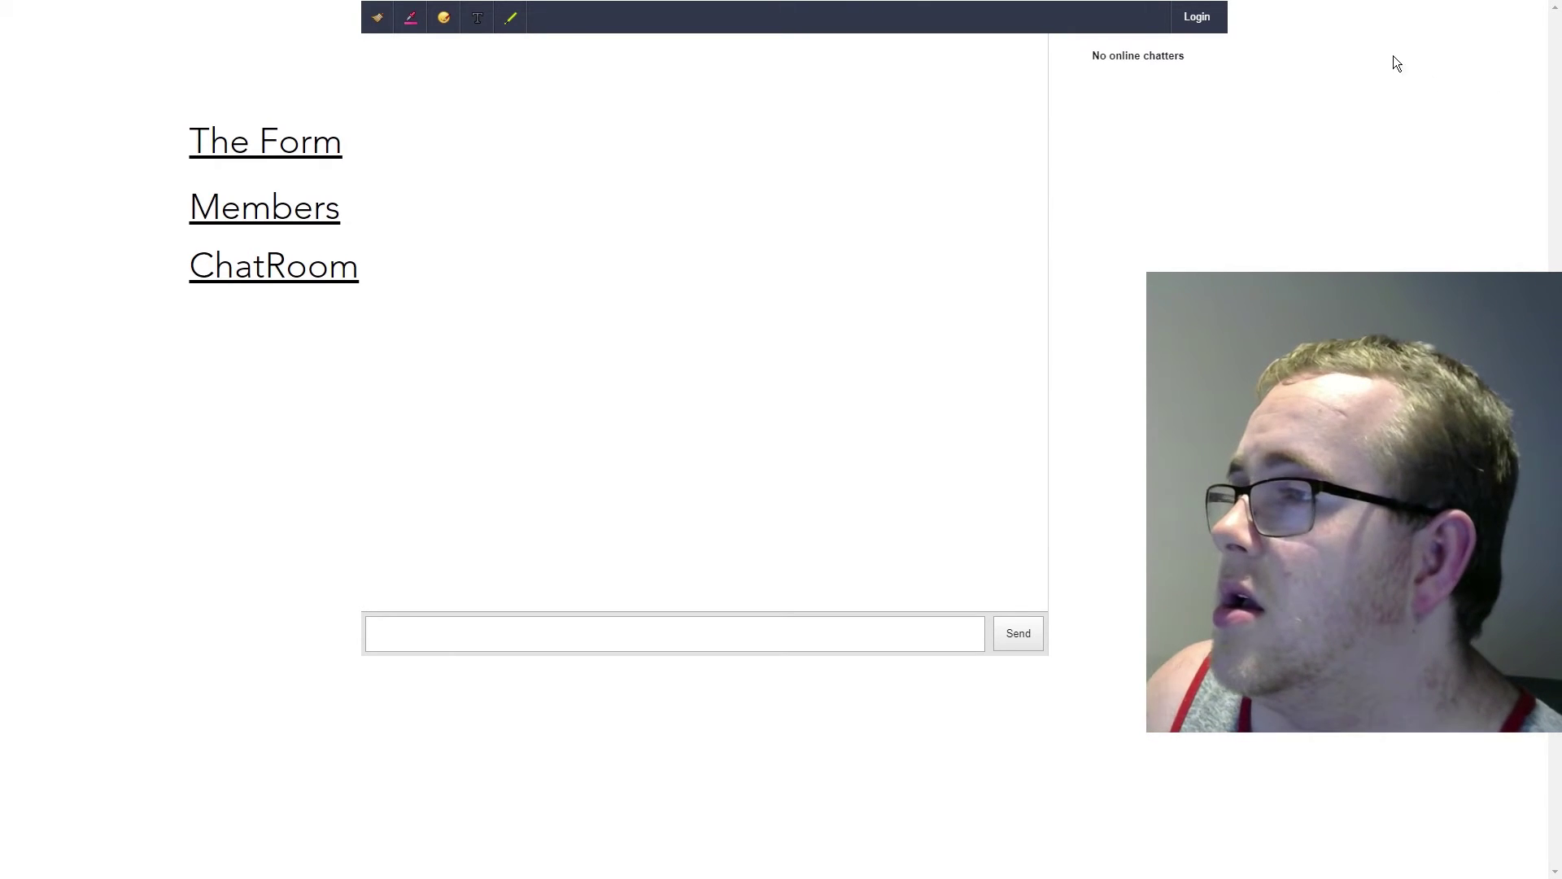
{"action": "left_click", "coordinate": [1197, 17]}
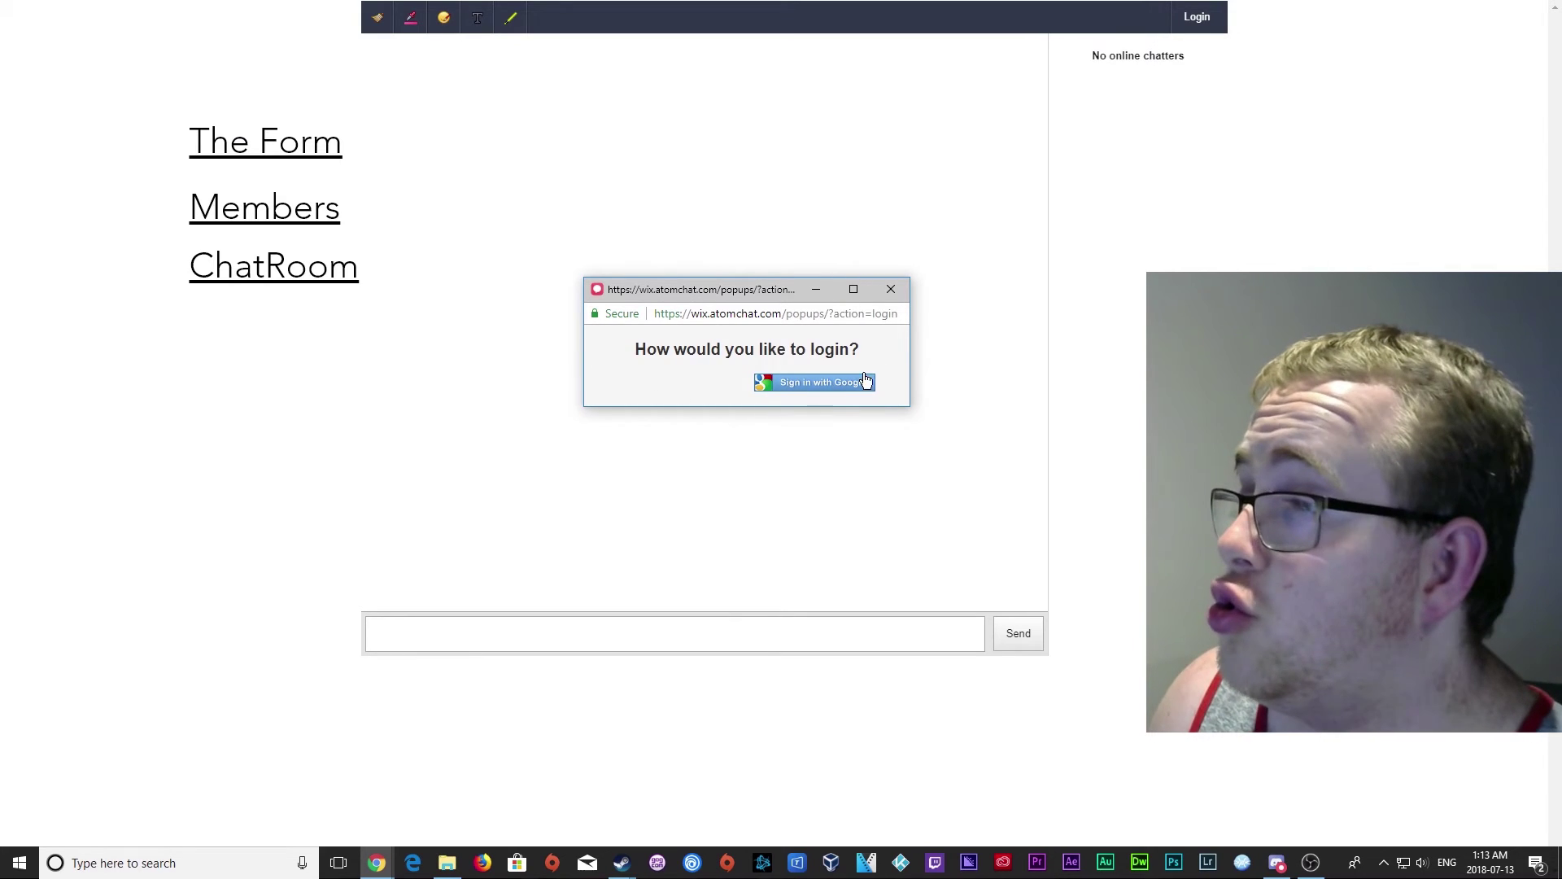
{"action": "left_click", "coordinate": [793, 381]}
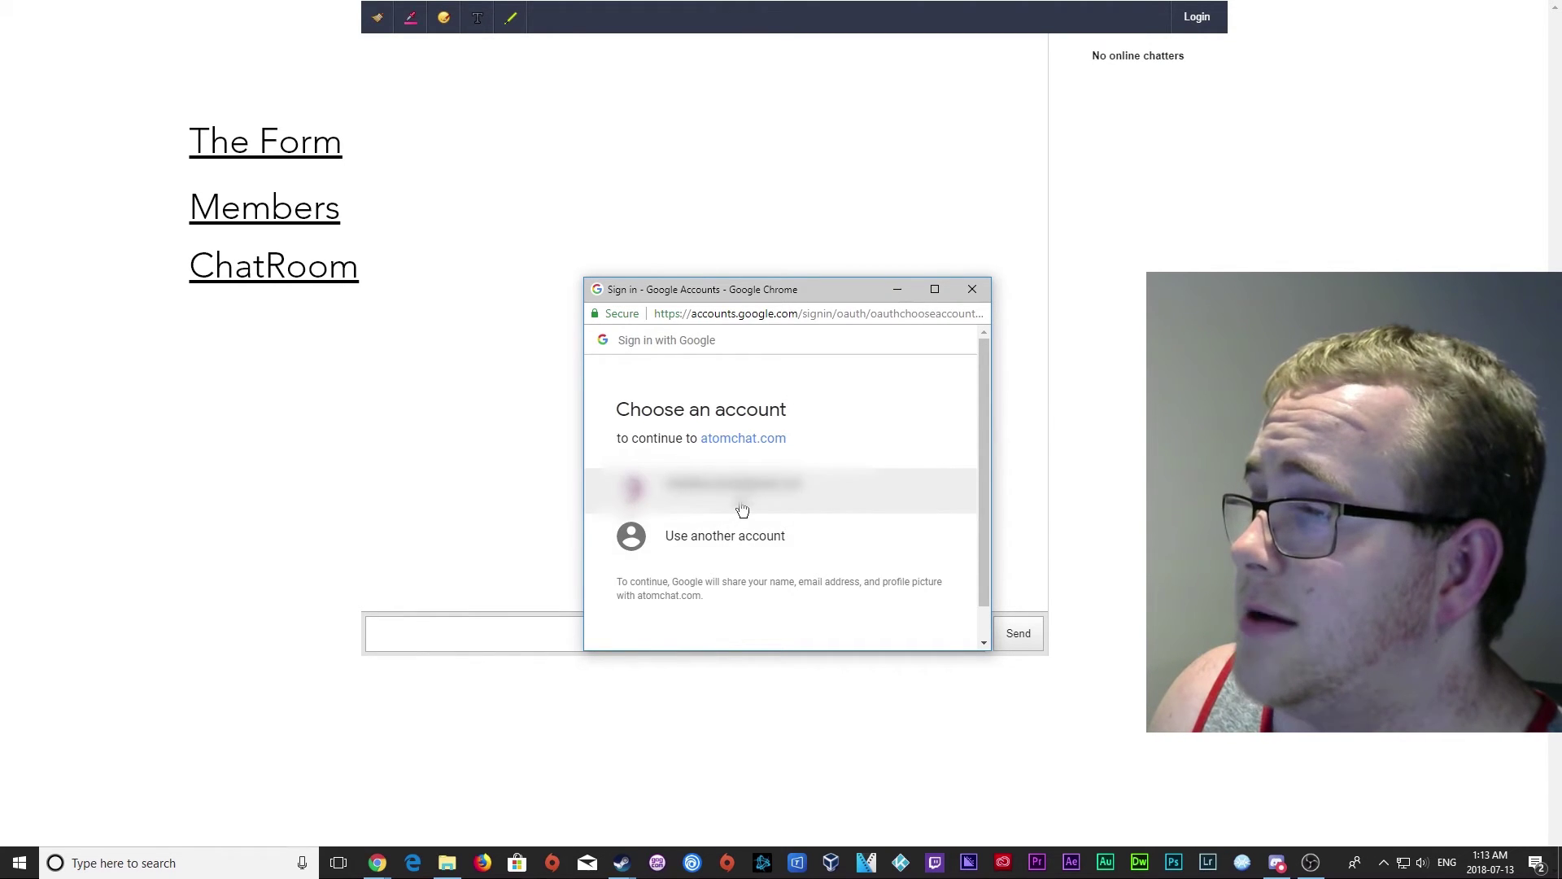
{"action": "left_click", "coordinate": [738, 504]}
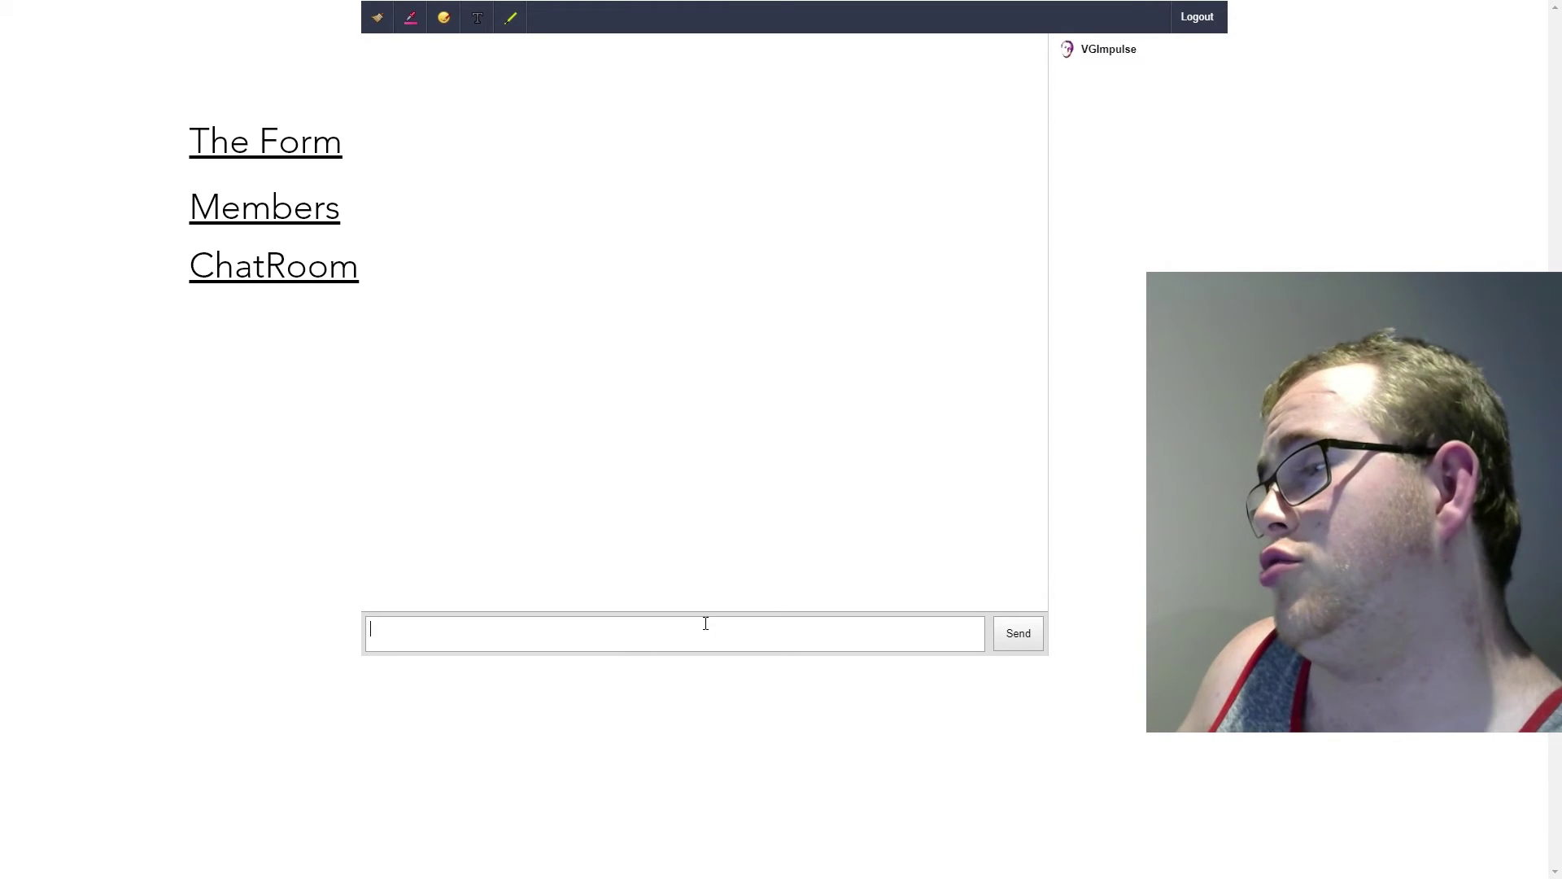
{"action": "type", "text": "hi"}
- Post the messages 'hi', 'pl' and 'bla', then log out of the chat
{"action": "key", "text": "Return"}
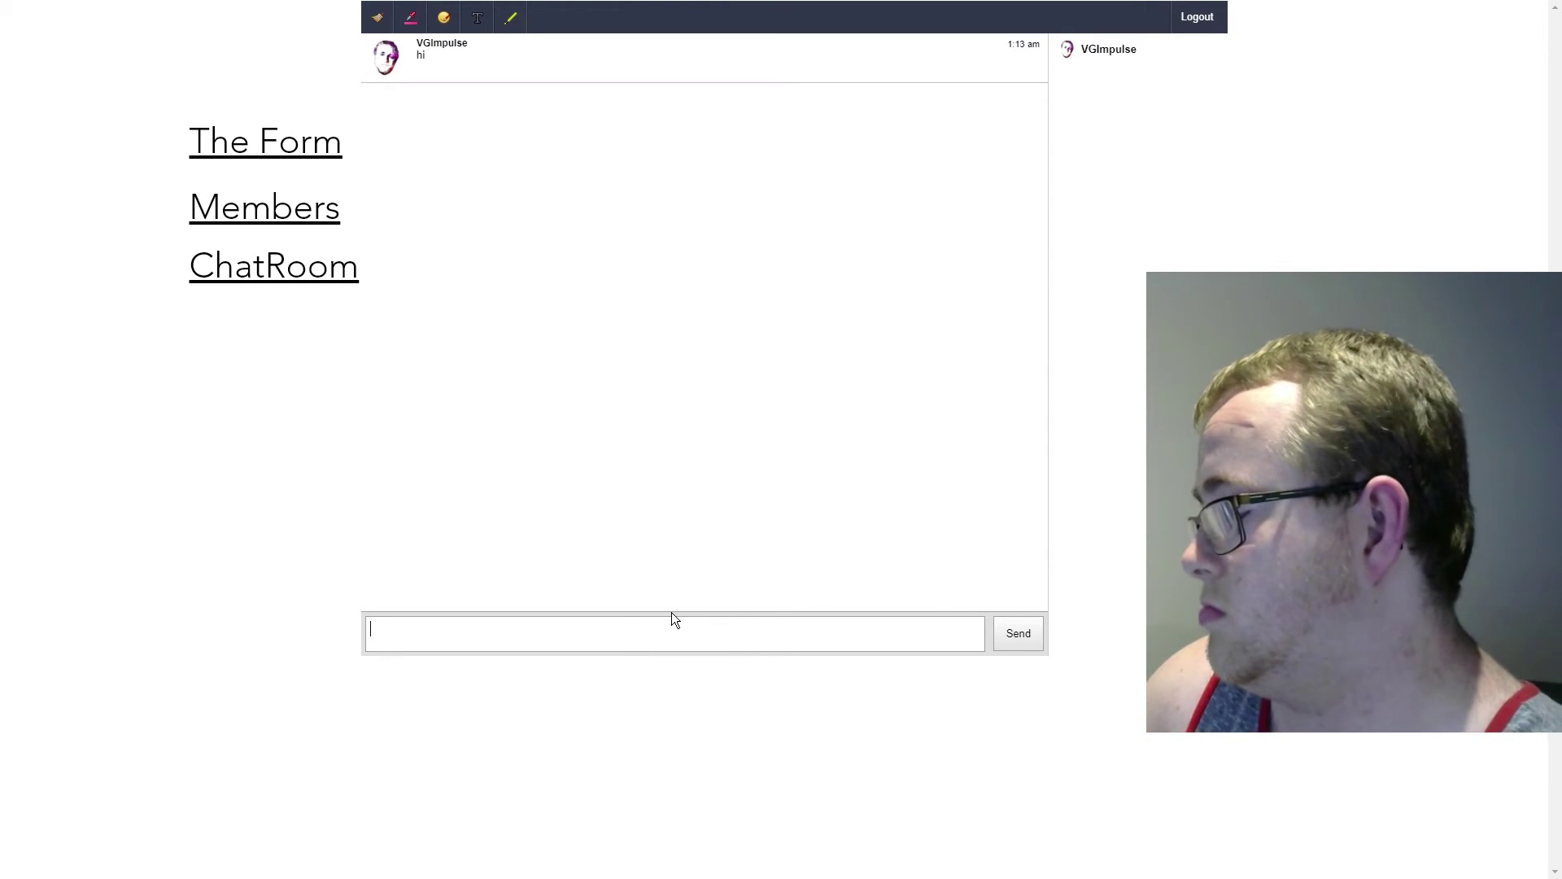
{"action": "type", "text": "pl"}
{"action": "key", "text": "Return"}
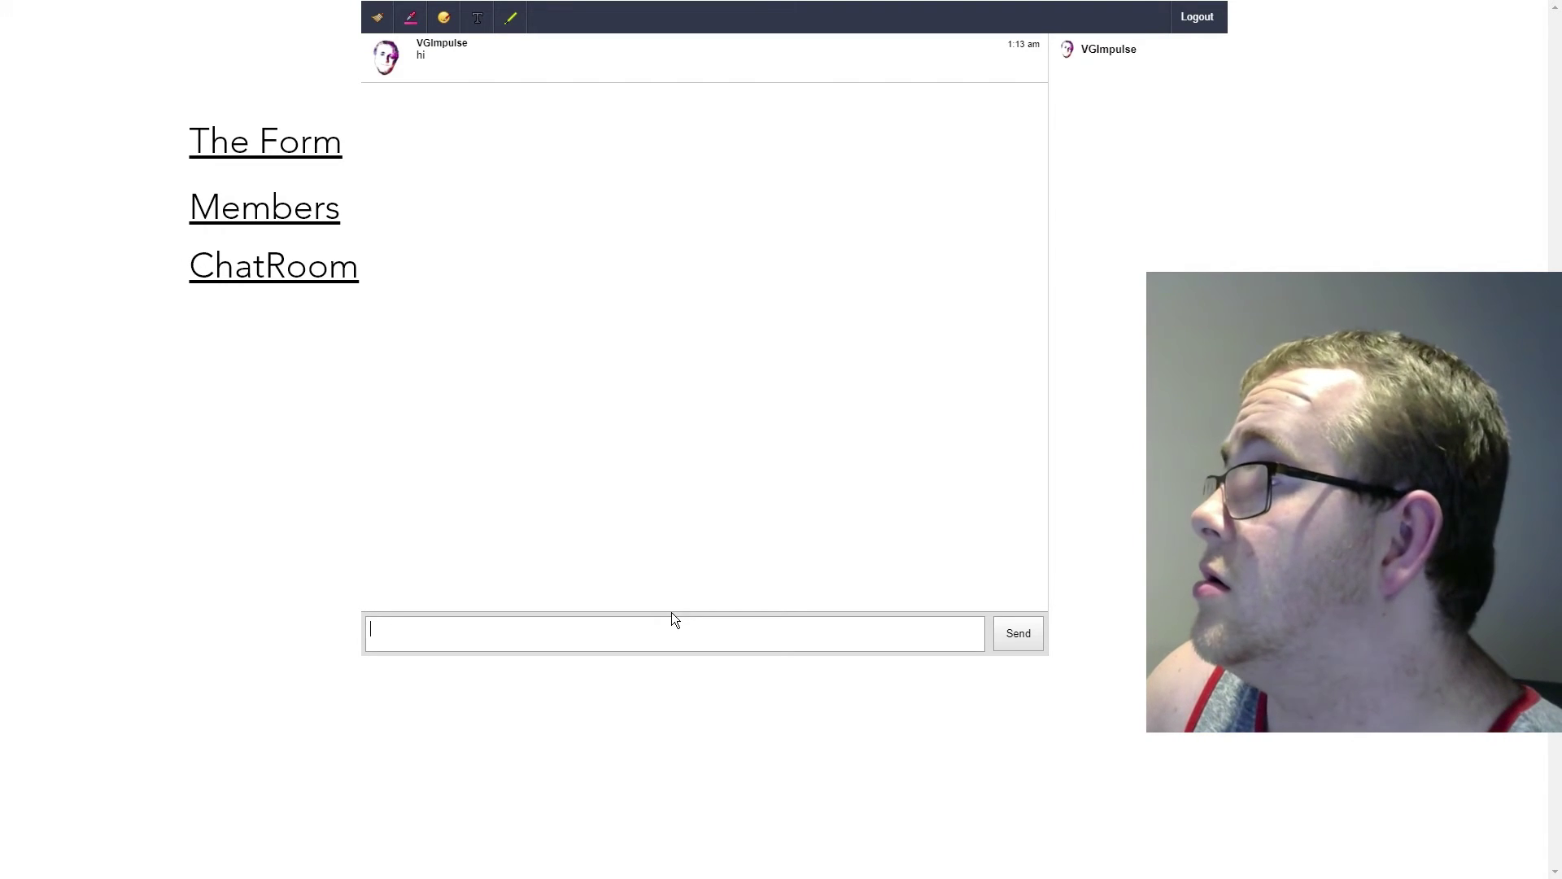
{"action": "type", "text": "bla"}
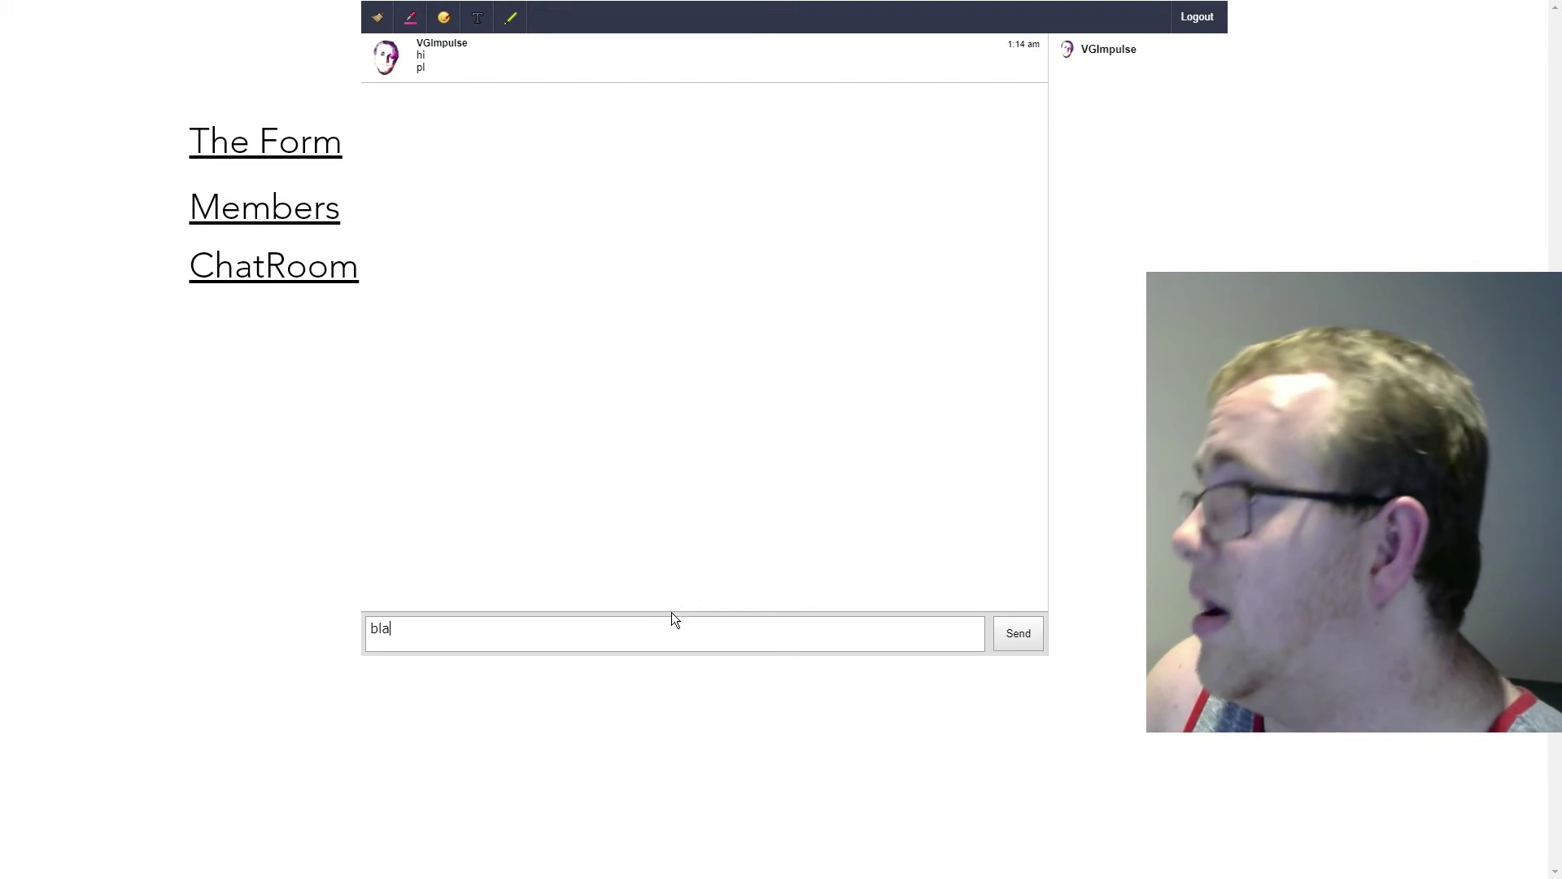
{"action": "key", "text": "Return"}
{"action": "left_click", "coordinate": [1198, 17]}
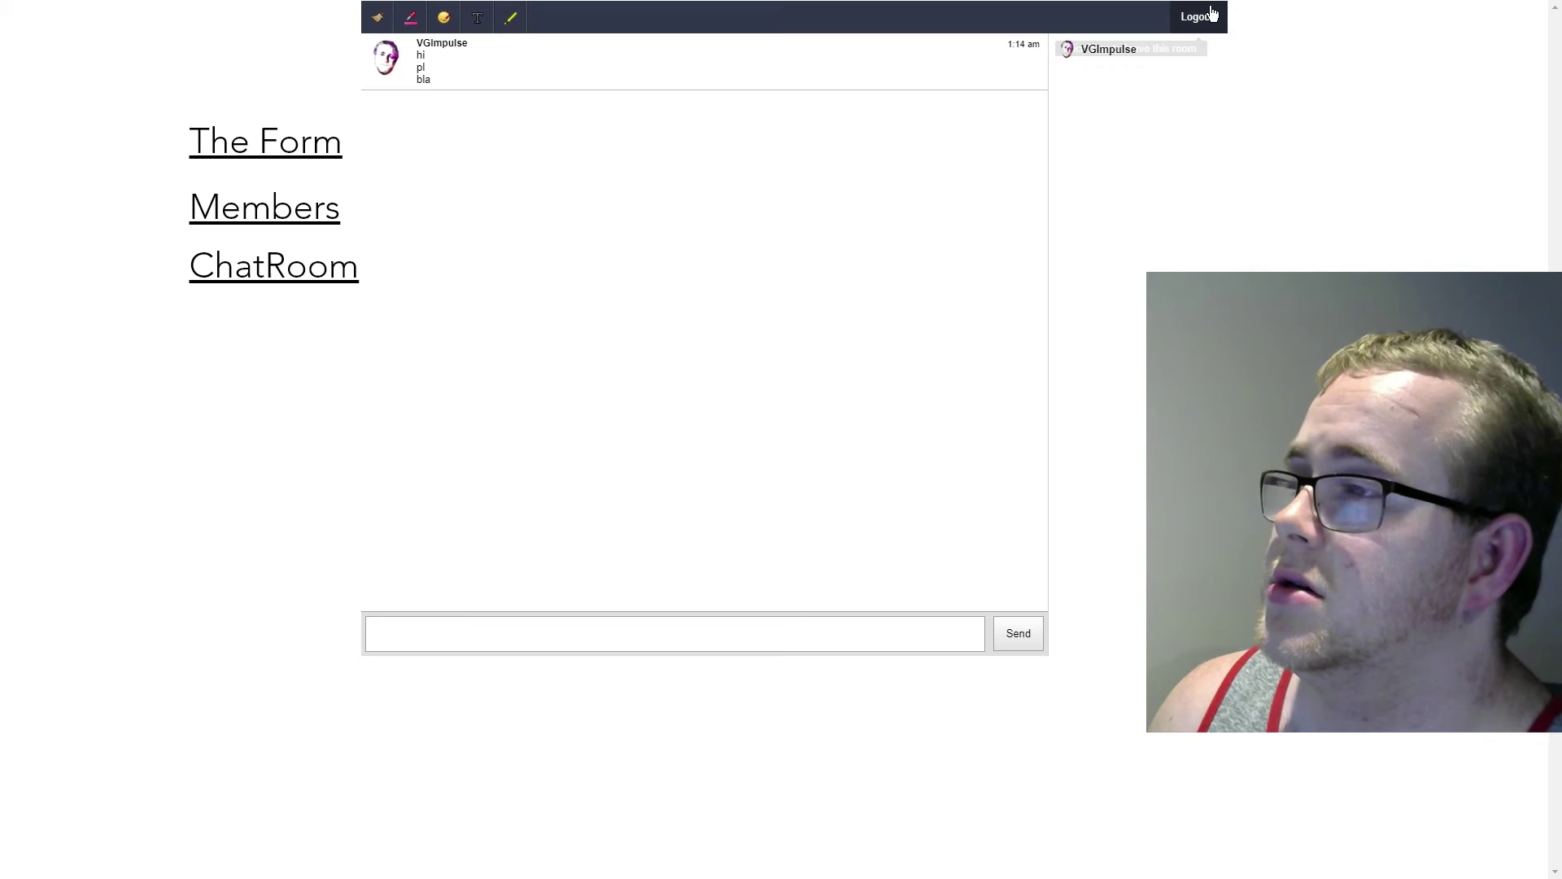
- Return to the Media Share forum home through The Form menu link
{"action": "left_click", "coordinate": [287, 167]}
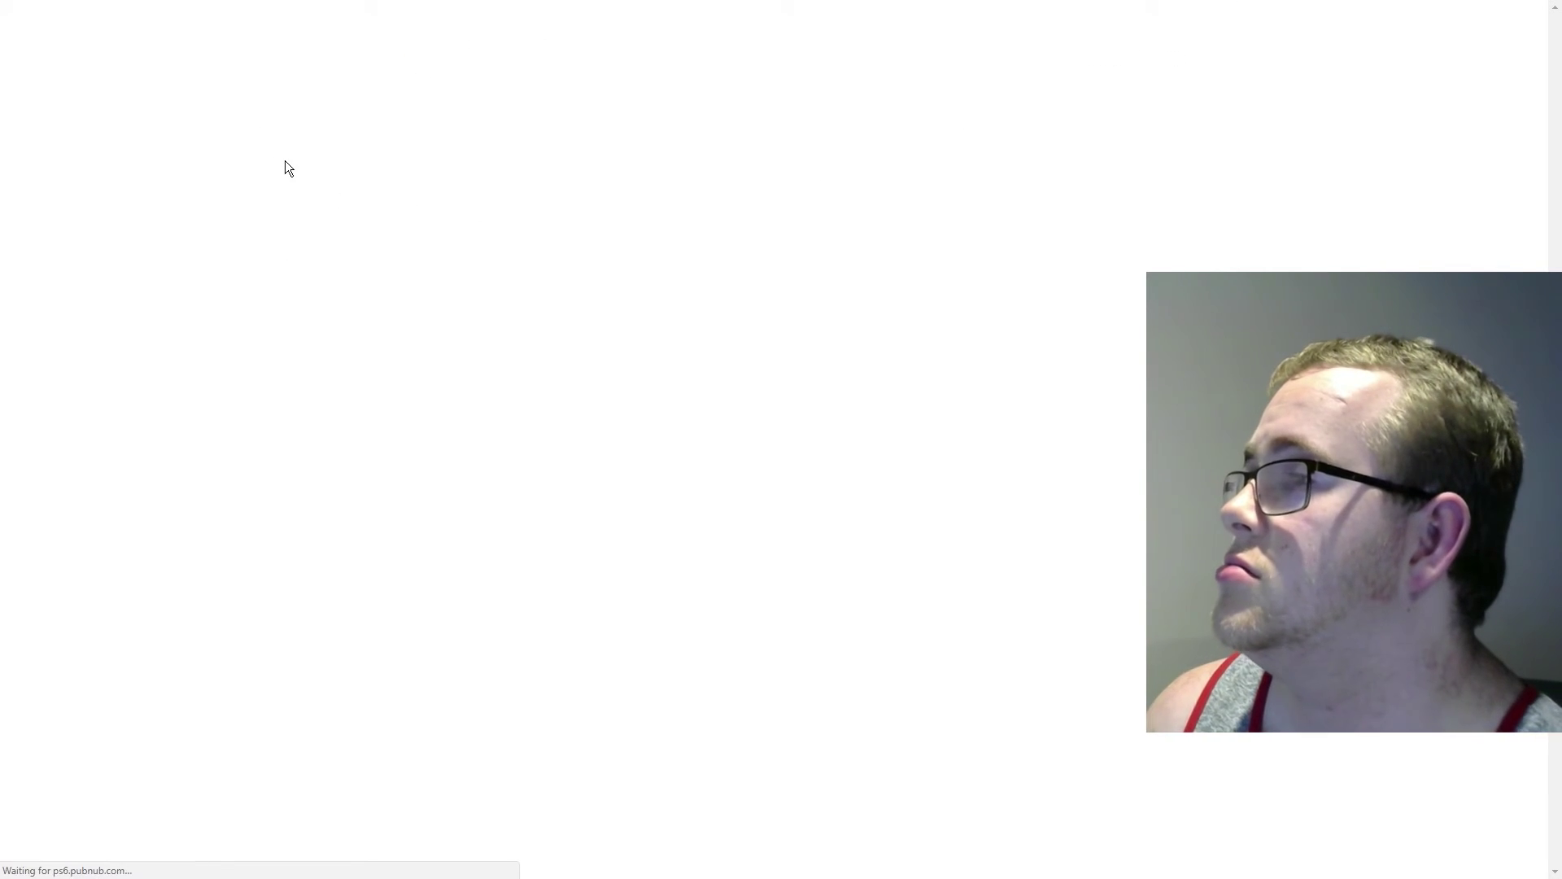
{"action": "left_click", "coordinate": [293, 271]}
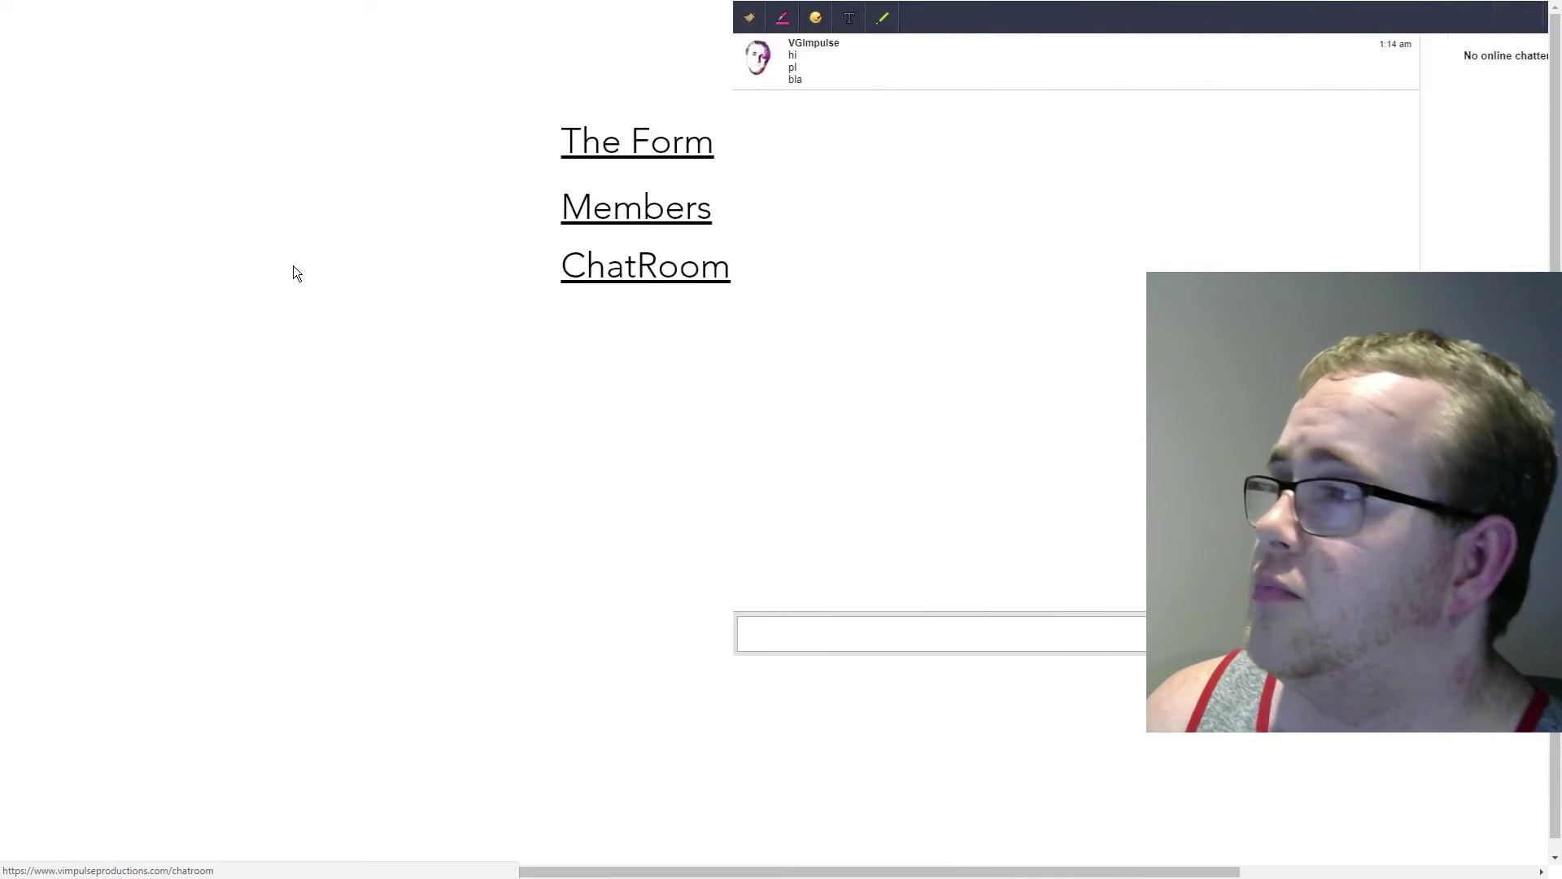
{"action": "left_click_drag", "start_coordinate": [291, 154], "coordinate": [339, 161]}
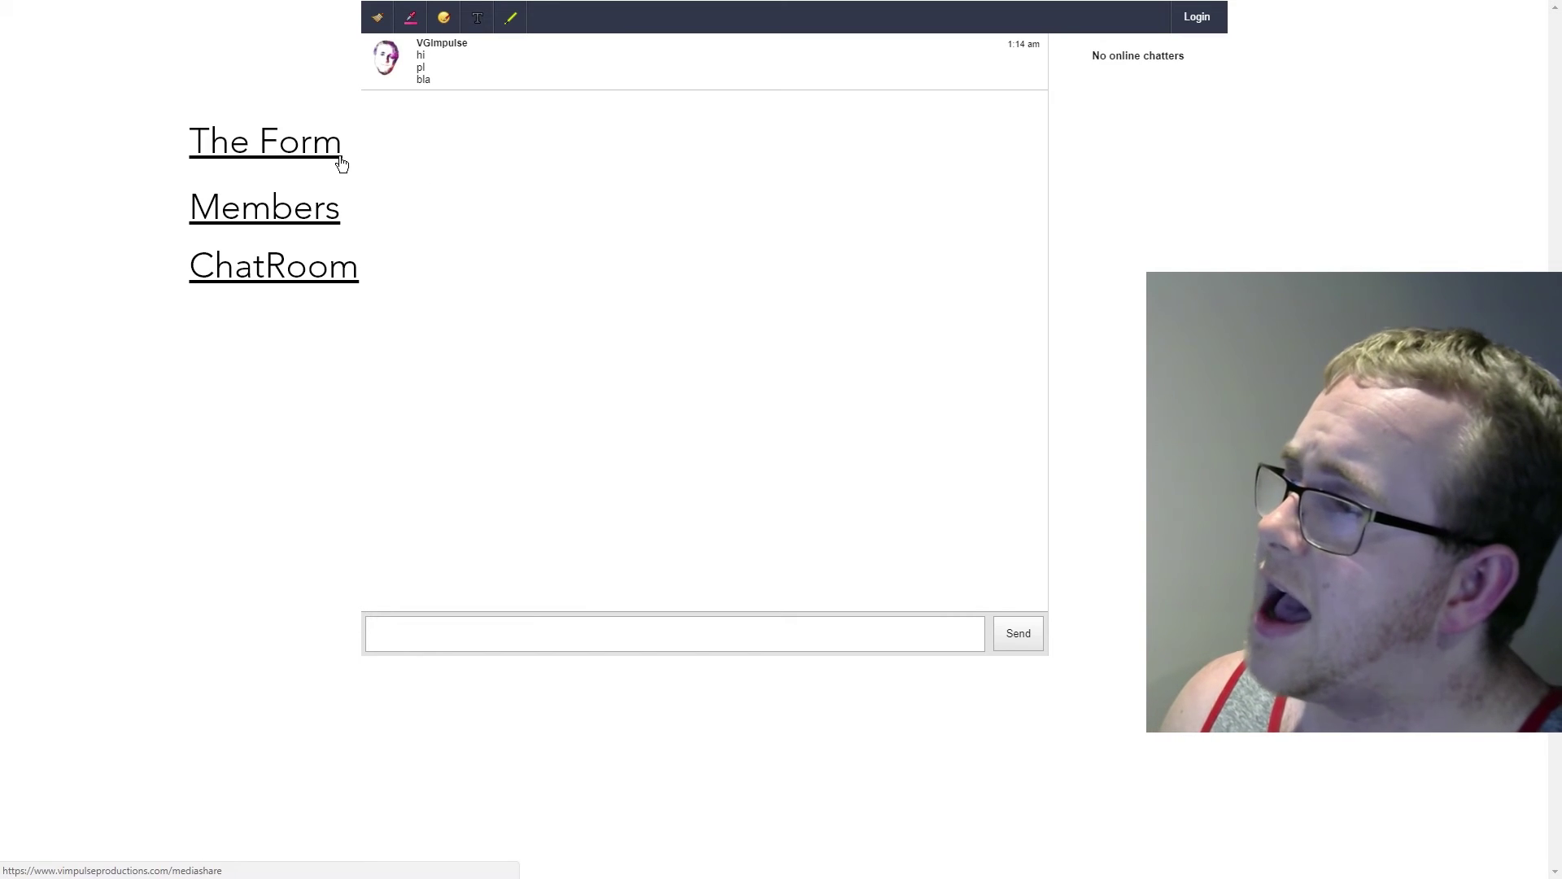
{"action": "left_click", "coordinate": [338, 159]}
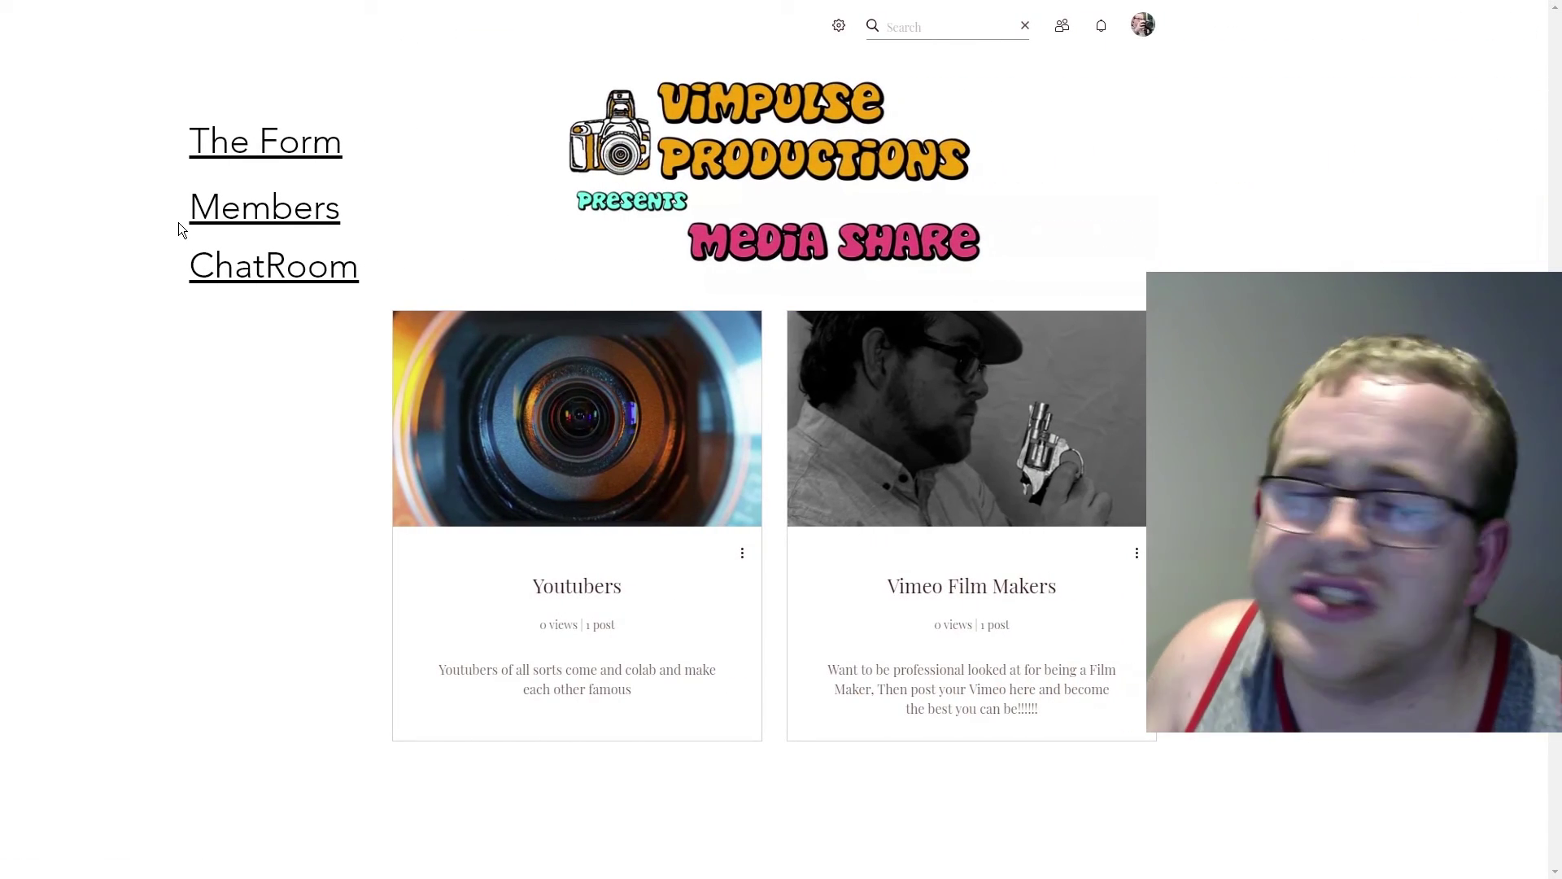